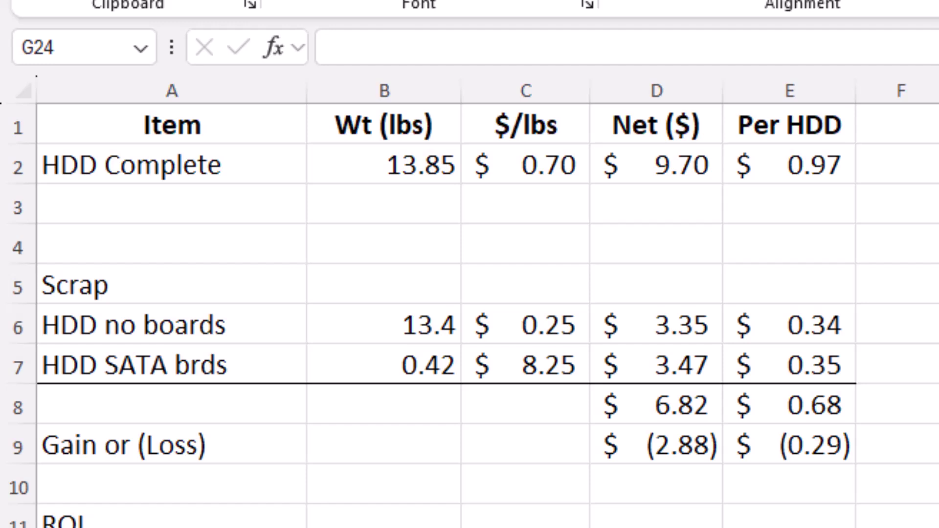
Review the HDD Complete row from its item name through weight, price per pound, net value and per-HDD value
{"action": "left_click", "coordinate": [269, 166]}
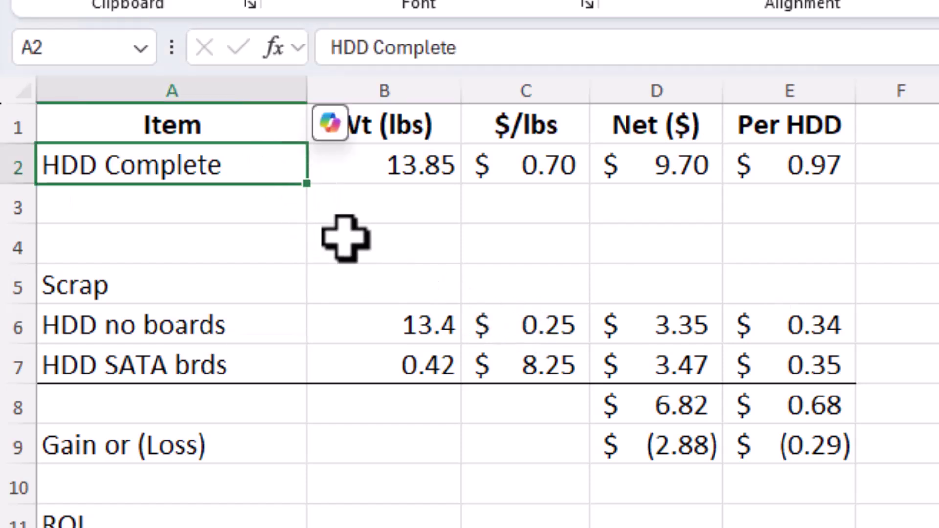
{"action": "left_click", "coordinate": [340, 168]}
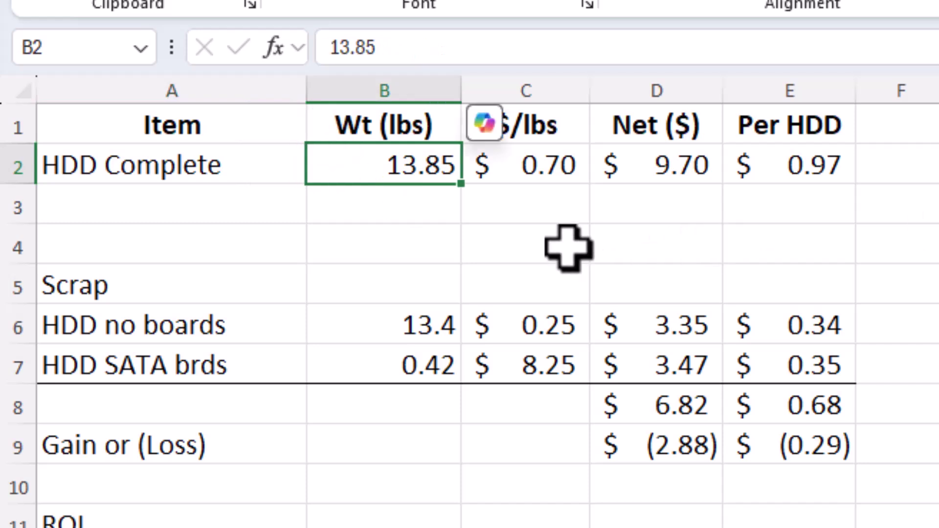
{"action": "left_click", "coordinate": [545, 174]}
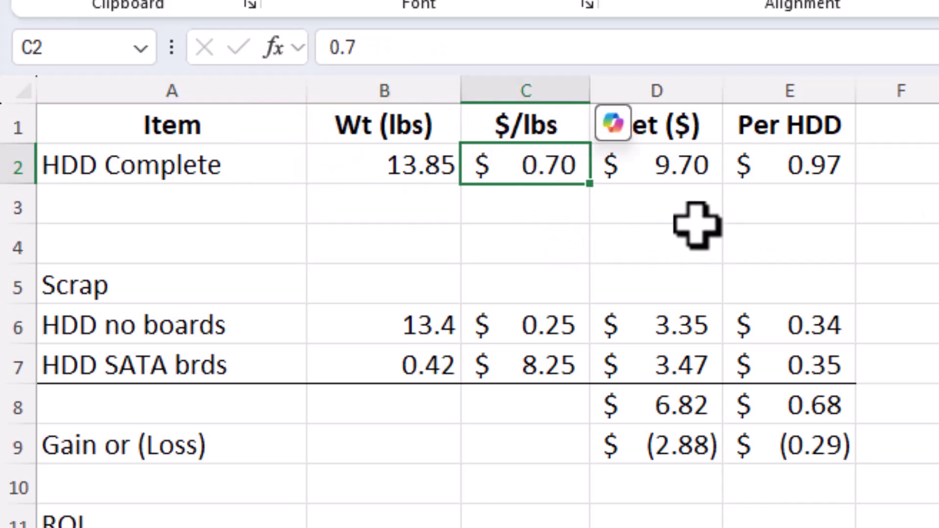
{"action": "left_click", "coordinate": [656, 168]}
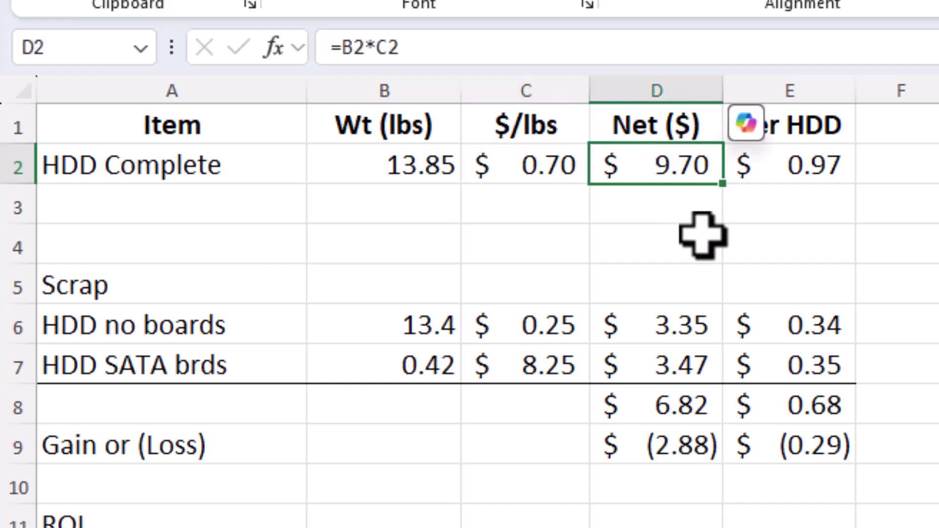
{"action": "left_click", "coordinate": [788, 165]}
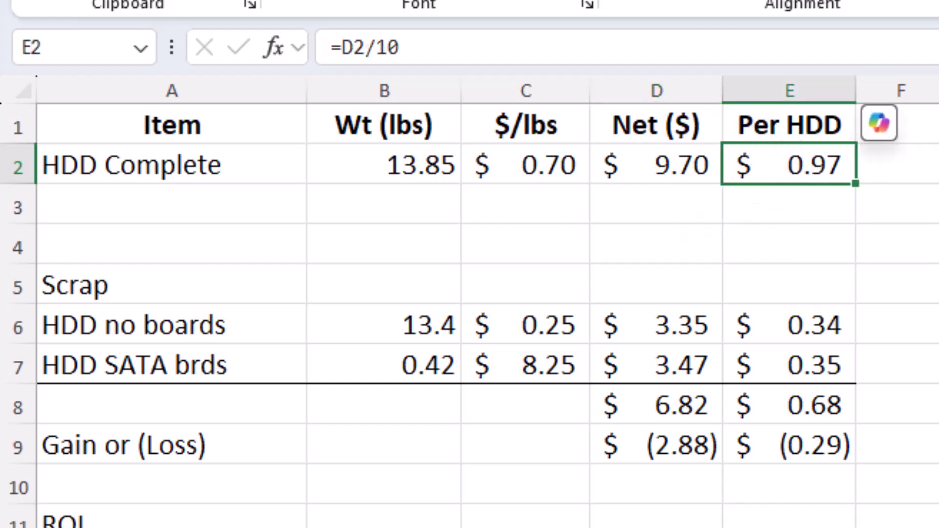
Review the HDD no boards row under Scrap, checking its weight, price per pound, net and per-HDD formulas
{"action": "left_click", "coordinate": [276, 291]}
{"action": "left_click", "coordinate": [288, 329]}
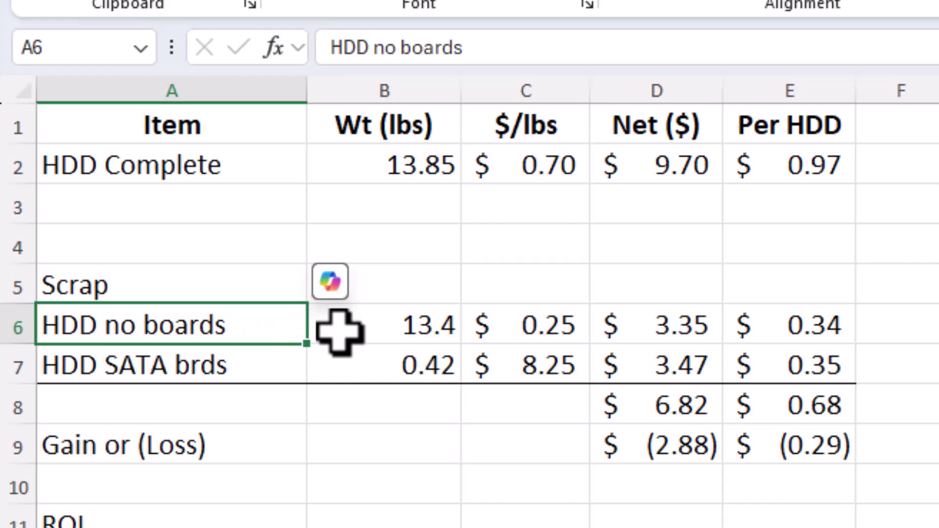
{"action": "left_click", "coordinate": [359, 331]}
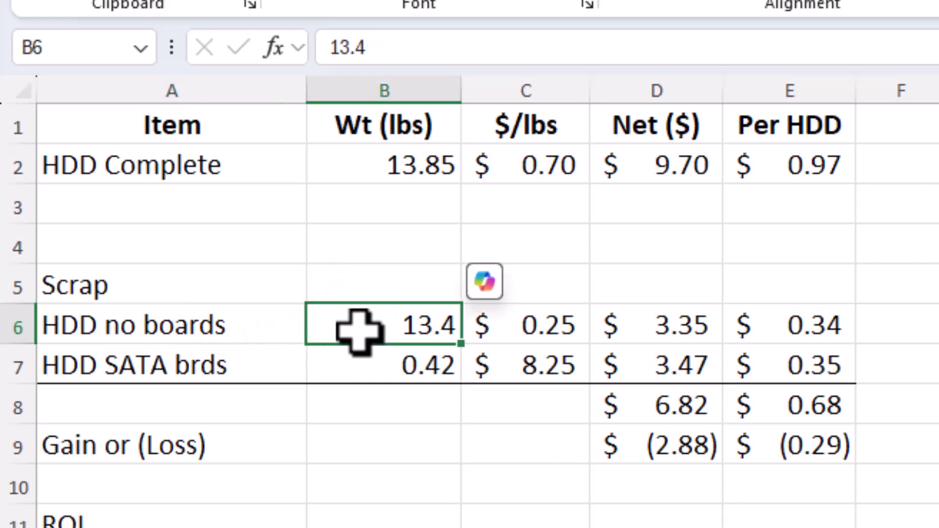
{"action": "left_click", "coordinate": [549, 325]}
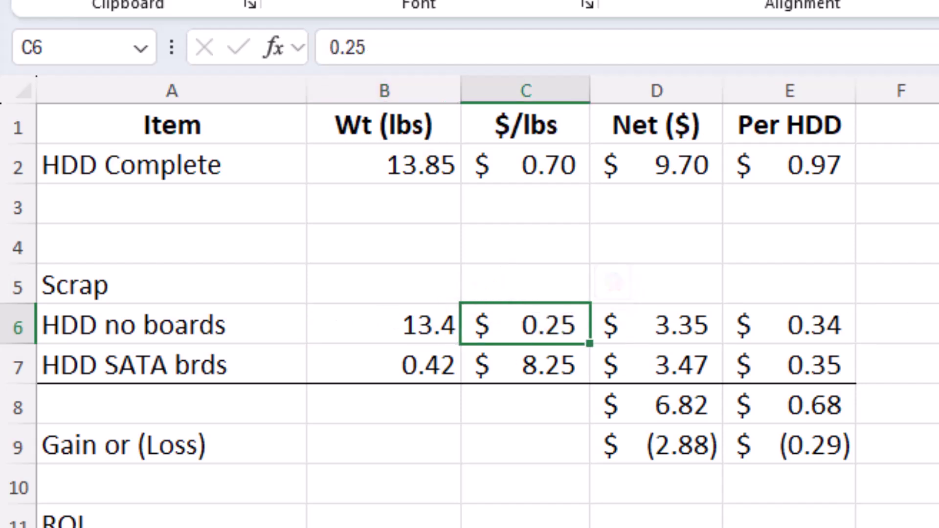
{"action": "left_click", "coordinate": [670, 331]}
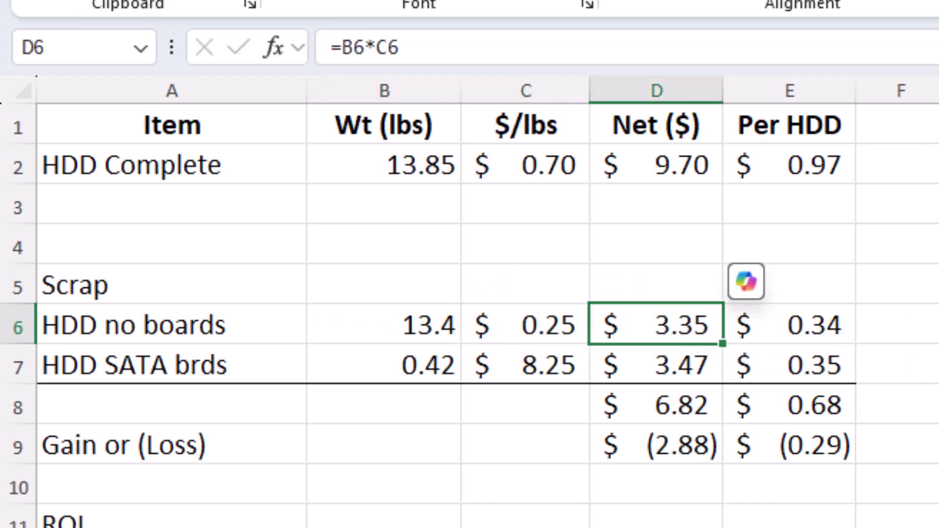
{"action": "left_click", "coordinate": [803, 325]}
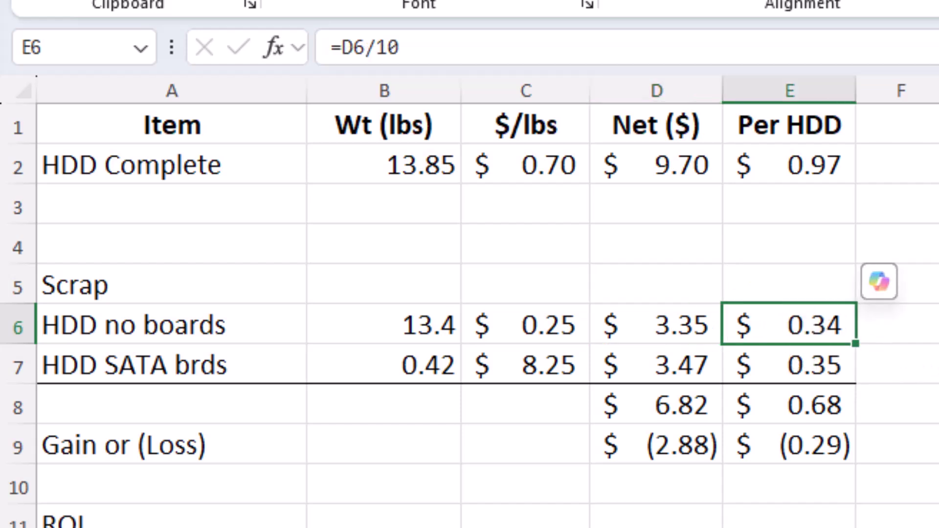
Review the HDD SATA brds row, checking its weight, price per pound, net and per-HDD formulas
{"action": "left_click", "coordinate": [264, 367]}
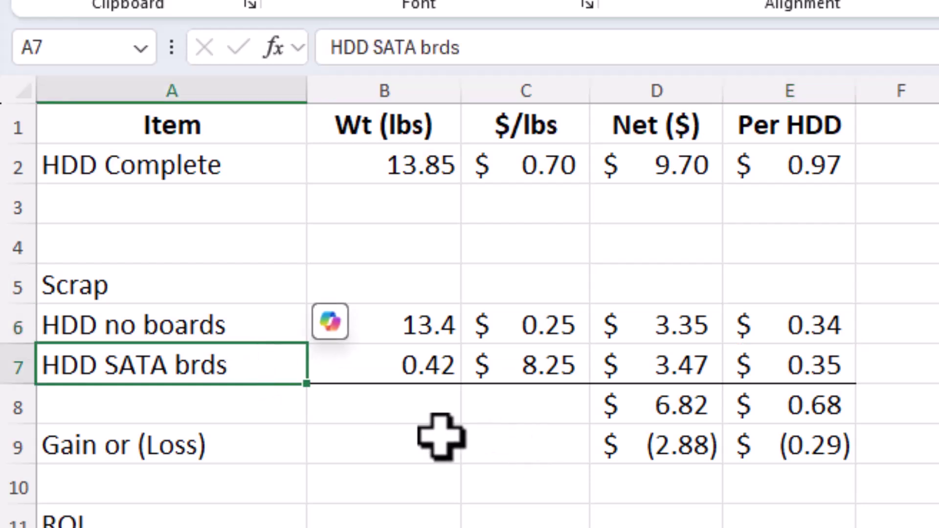
{"action": "left_click", "coordinate": [357, 367]}
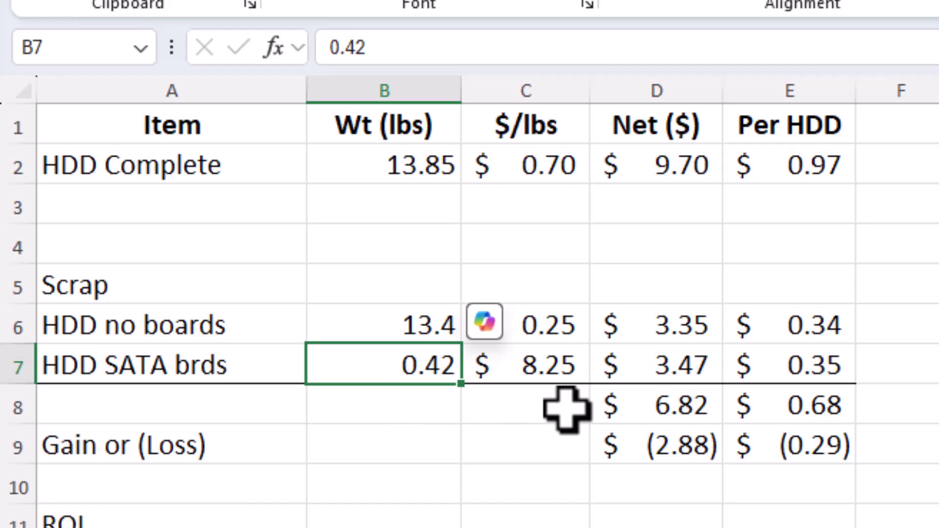
{"action": "left_click", "coordinate": [566, 366]}
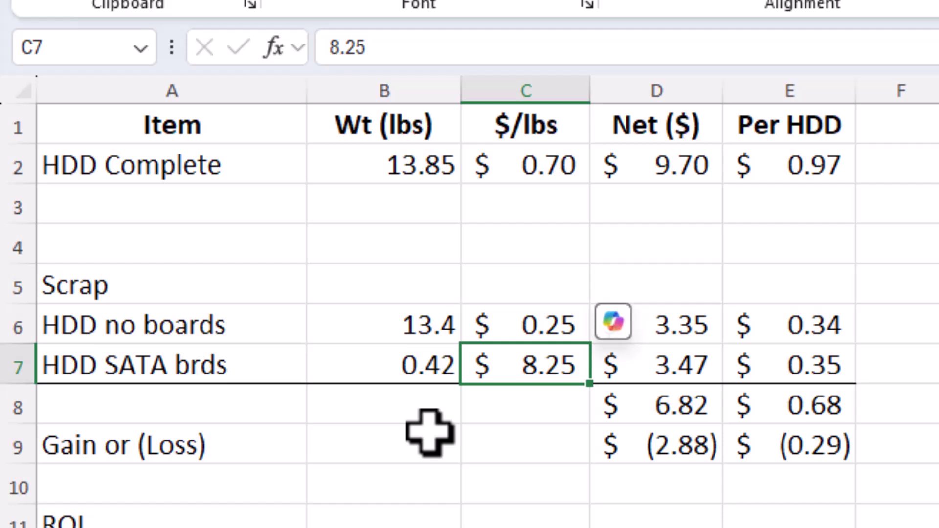
{"action": "left_click", "coordinate": [667, 367]}
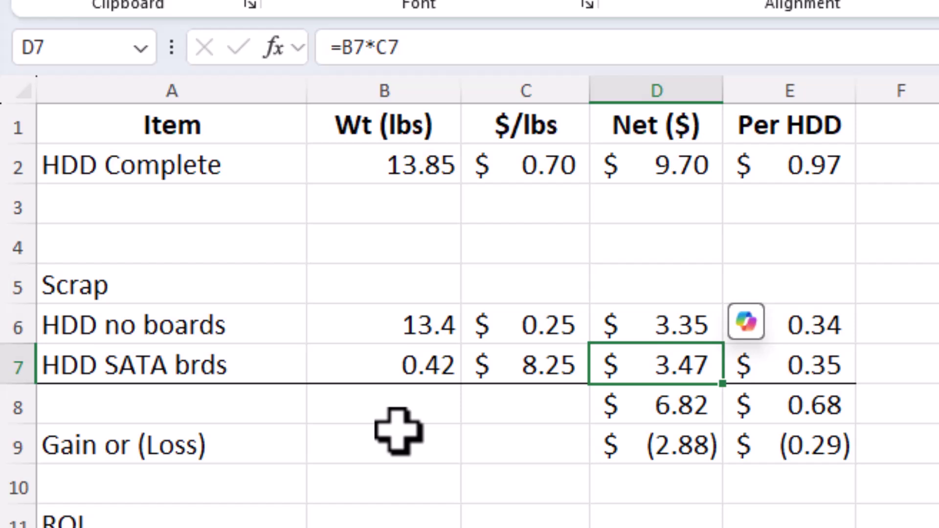
{"action": "left_click", "coordinate": [806, 365]}
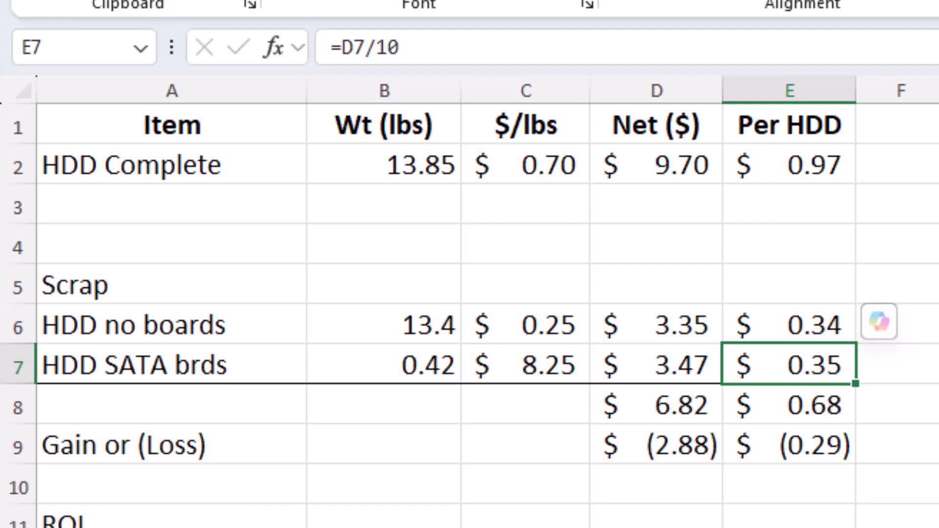
Examine the scrap total and the Gain or (Loss) row in both the Net ($) and Per HDD columns
{"action": "left_click", "coordinate": [667, 412]}
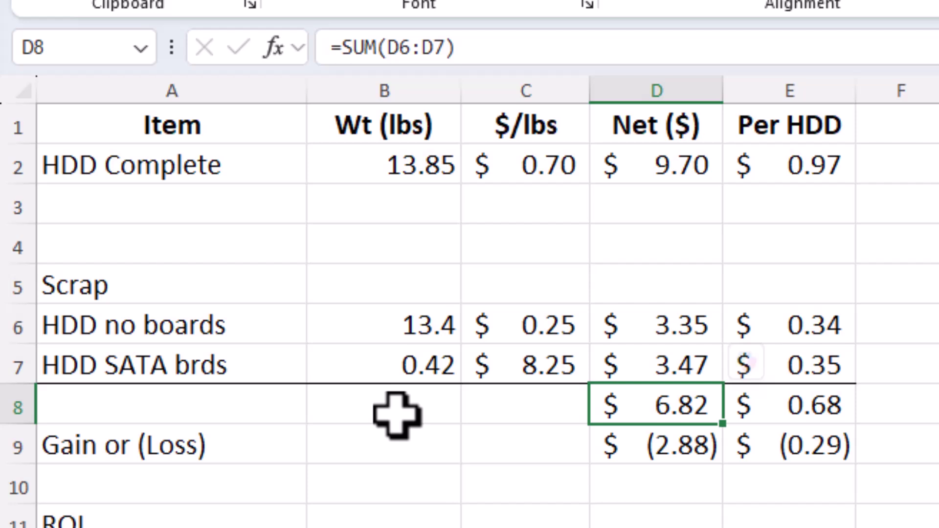
{"action": "left_click", "coordinate": [802, 409]}
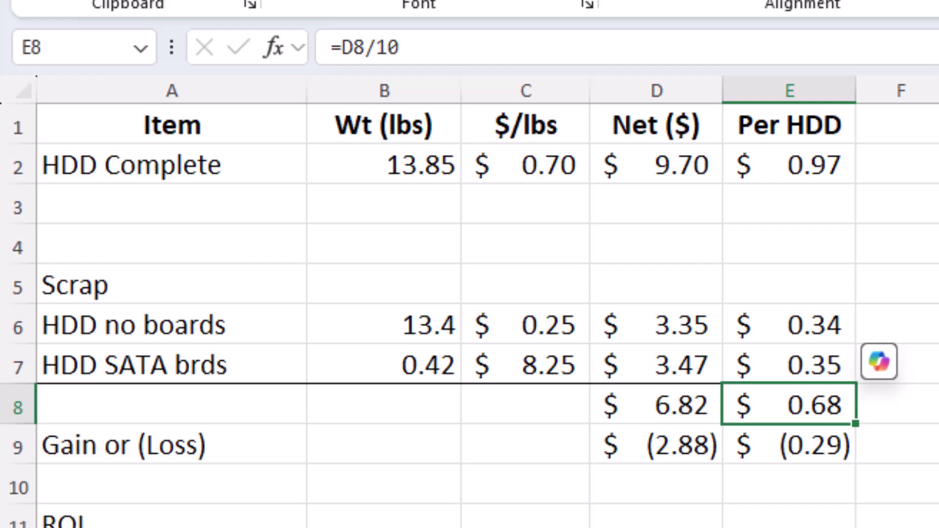
{"action": "left_click", "coordinate": [685, 445]}
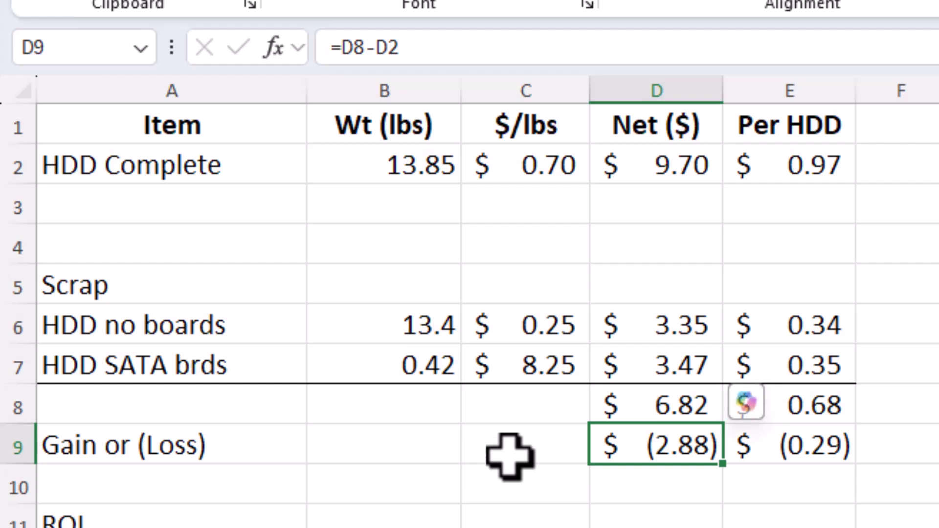
{"action": "left_click", "coordinate": [834, 446]}
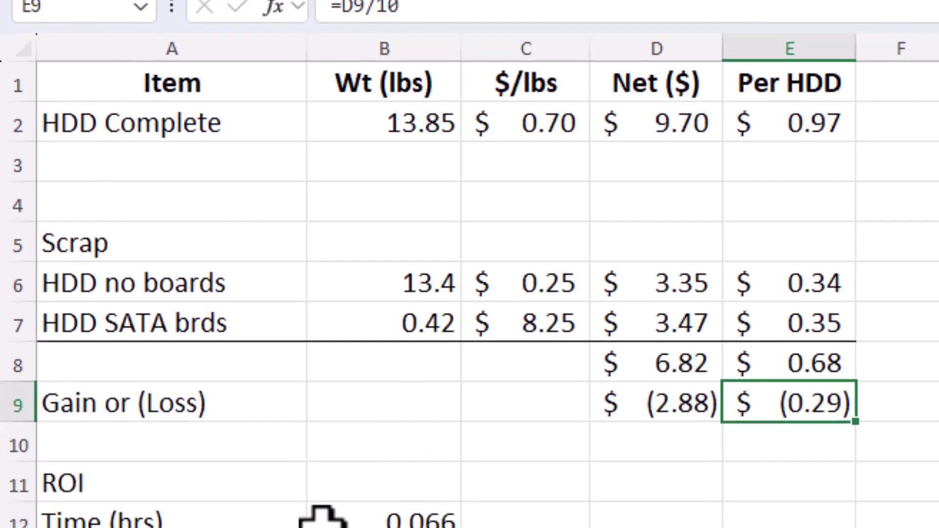
Examine the ROI section's time in hours, gain/loss, and both value-per-hour figures
{"action": "left_click", "coordinate": [320, 527]}
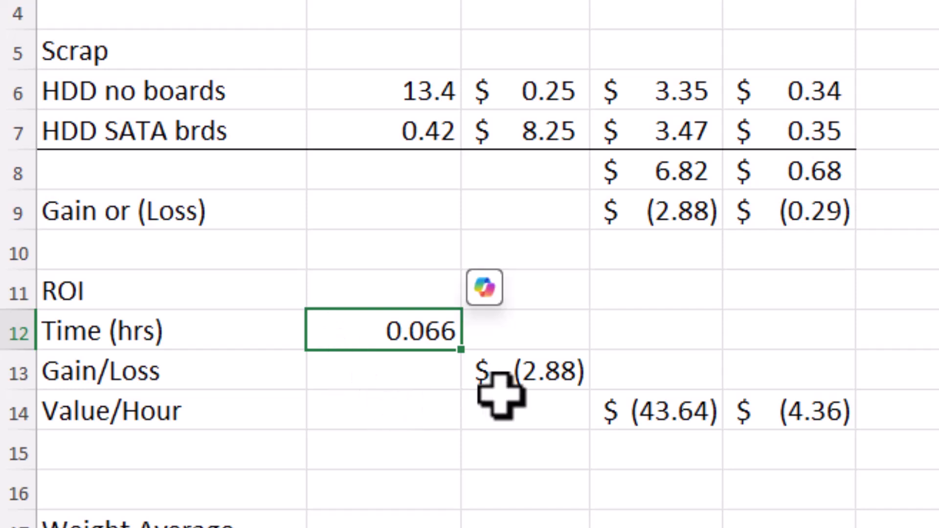
{"action": "left_click", "coordinate": [501, 374]}
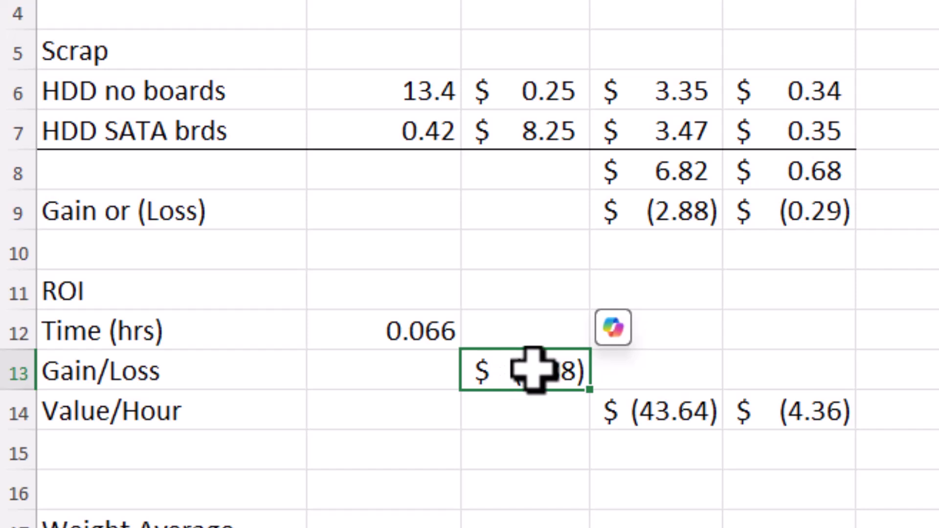
{"action": "left_click", "coordinate": [676, 412]}
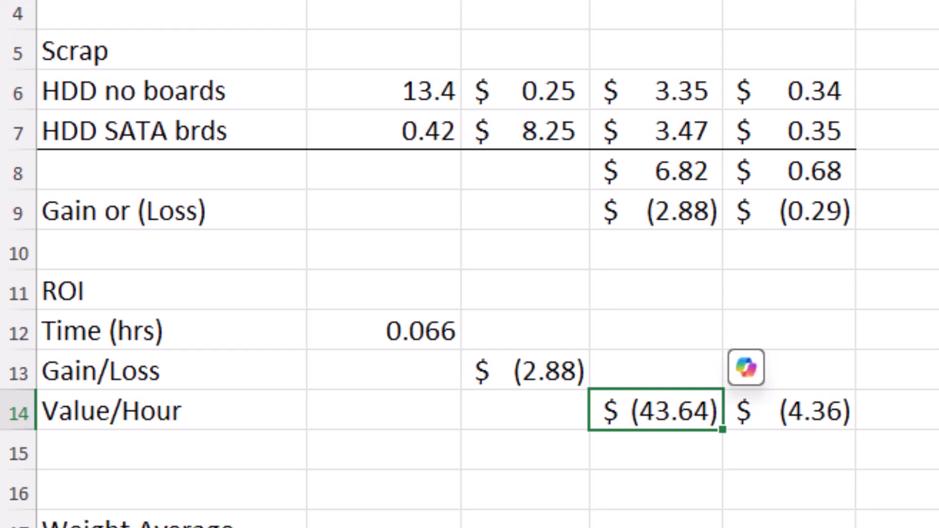
{"action": "left_click", "coordinate": [779, 415]}
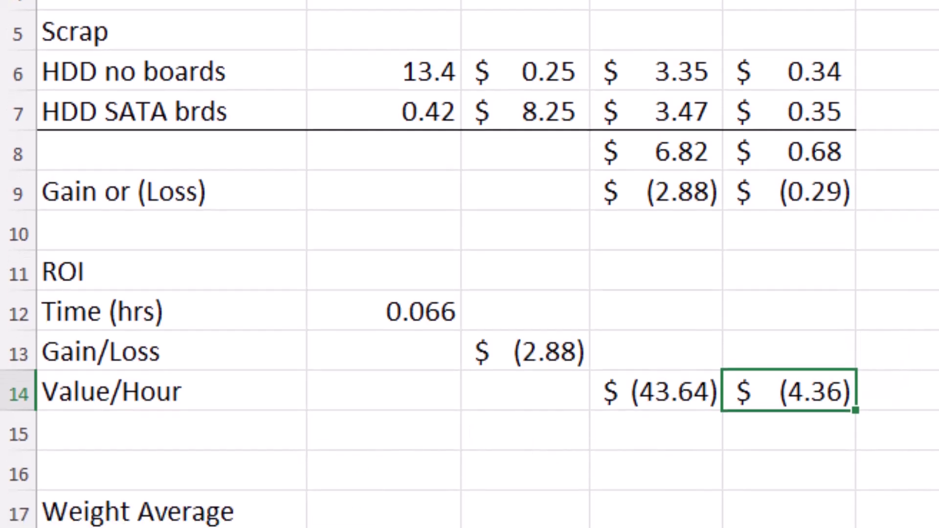
Examine the Weight Average section's total weight, board weight and board percentage of weight
{"action": "left_click", "coordinate": [335, 494]}
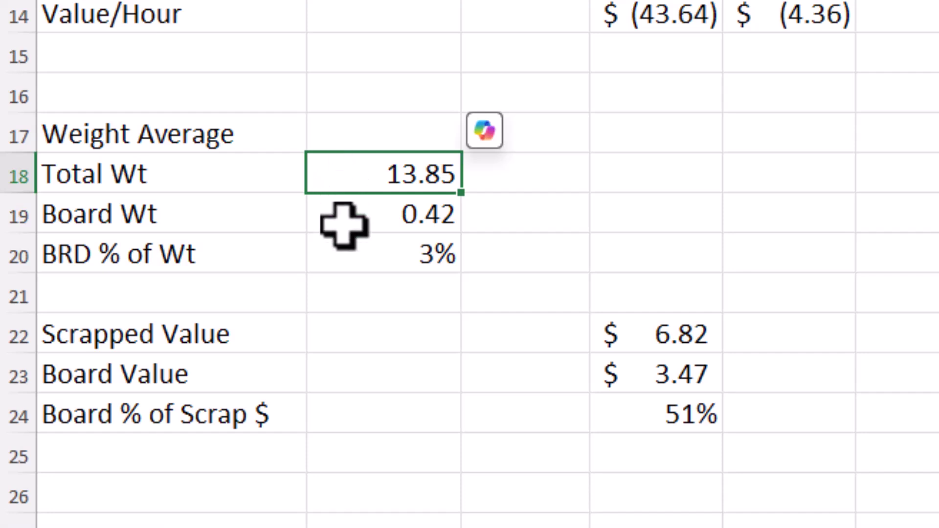
{"action": "left_click", "coordinate": [329, 223]}
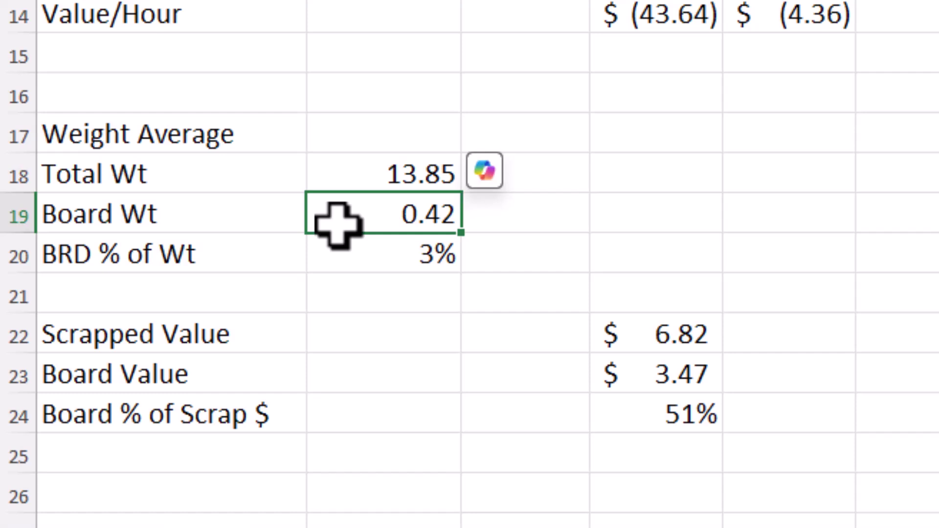
{"action": "left_click", "coordinate": [337, 281]}
{"action": "left_click", "coordinate": [343, 245]}
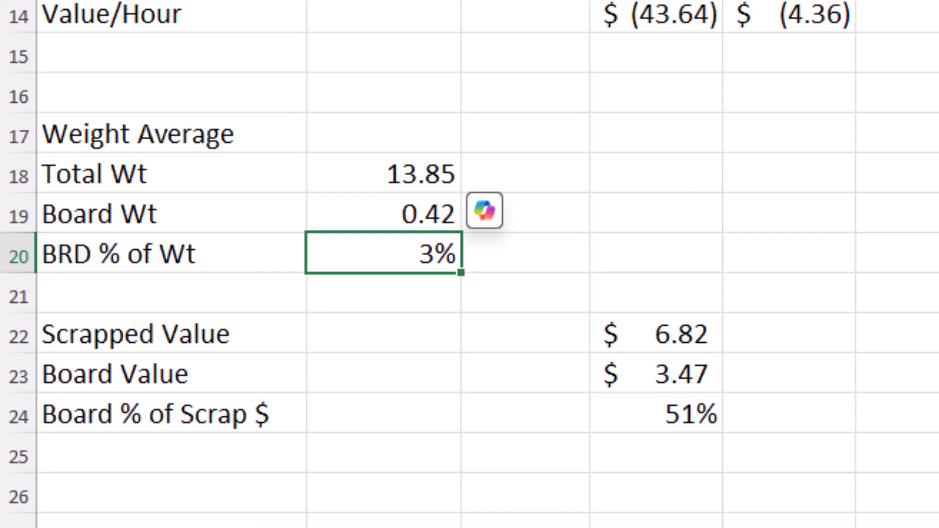
Examine the scrapped value, board value and board percentage of scrap dollars in column D
{"action": "left_click", "coordinate": [642, 342]}
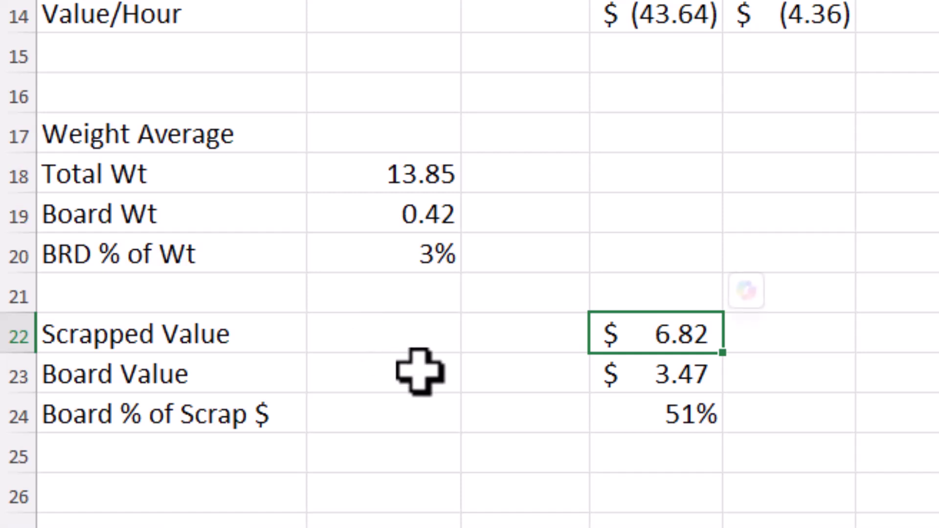
{"action": "left_click", "coordinate": [629, 377]}
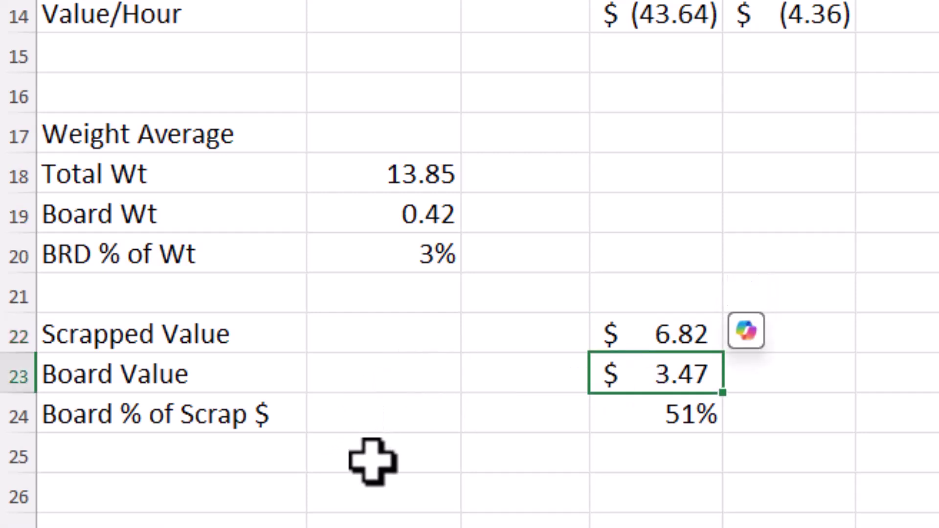
{"action": "left_click", "coordinate": [609, 416]}
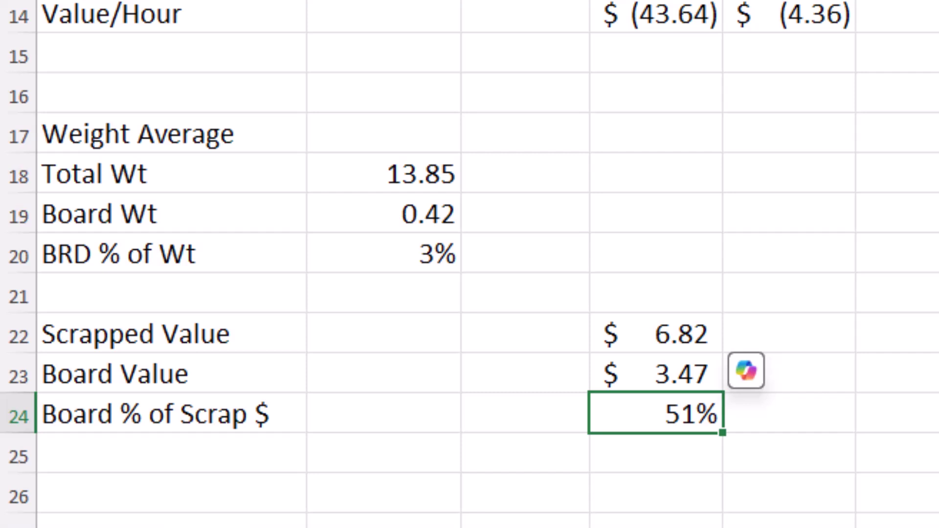